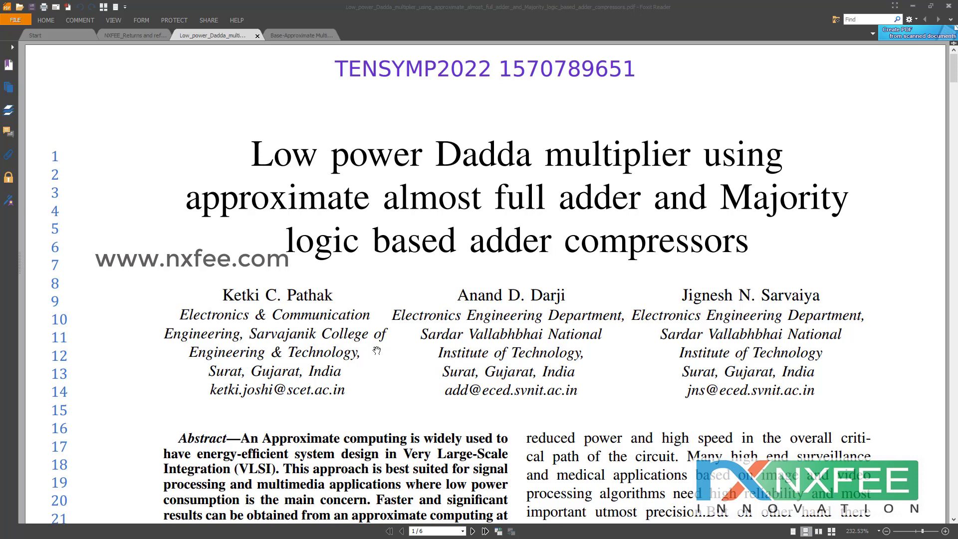
# Step: Scroll to Fig. 1 on page 2 and select its caption 'Proposed almost full adder'
pyautogui.click(393, 397)
pyautogui.scroll(-2, 393, 397)
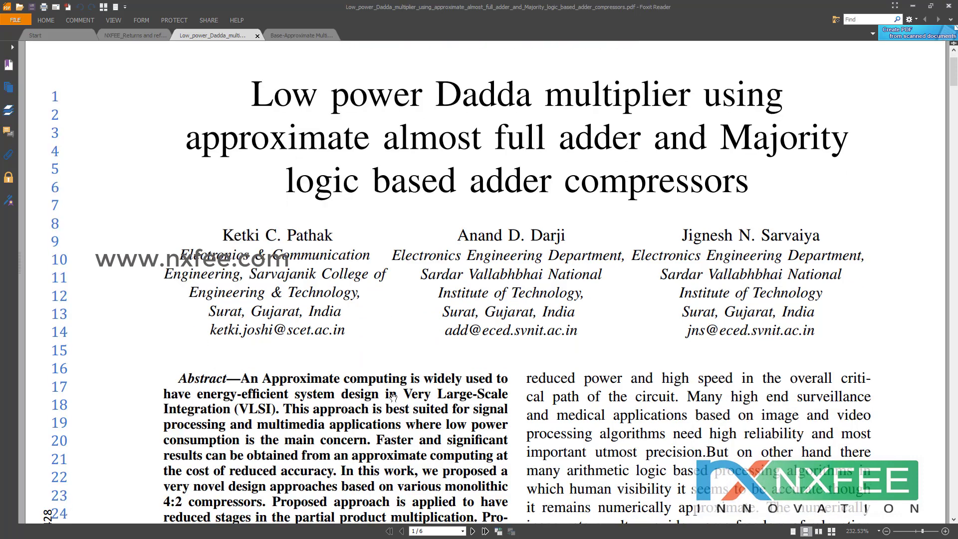
pyautogui.scroll(-15, 394, 396)
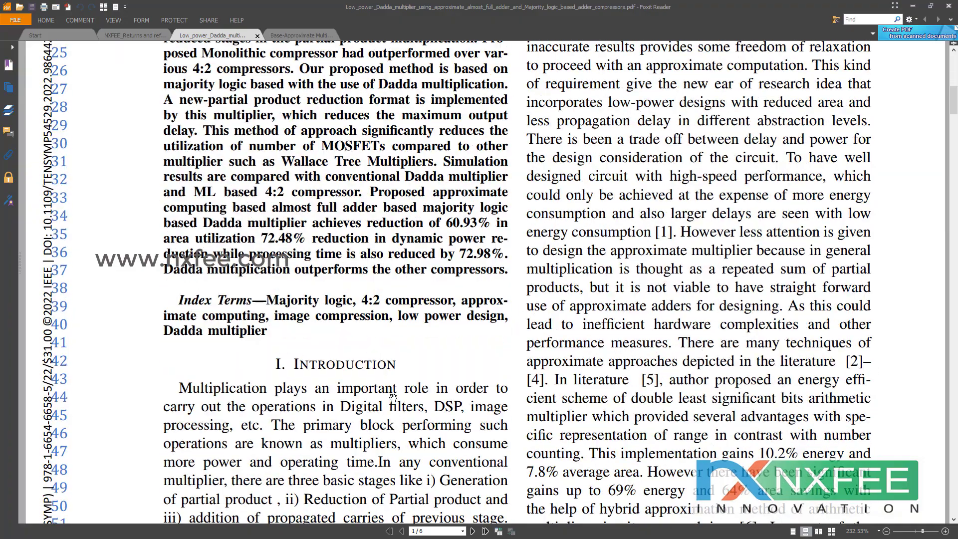
pyautogui.scroll(-11, 393, 398)
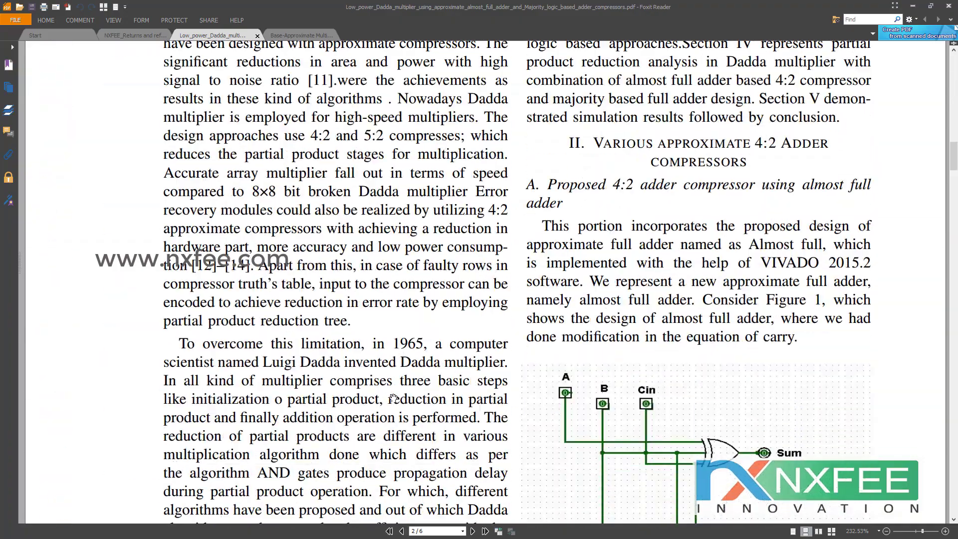
pyautogui.scroll(-1, 394, 398)
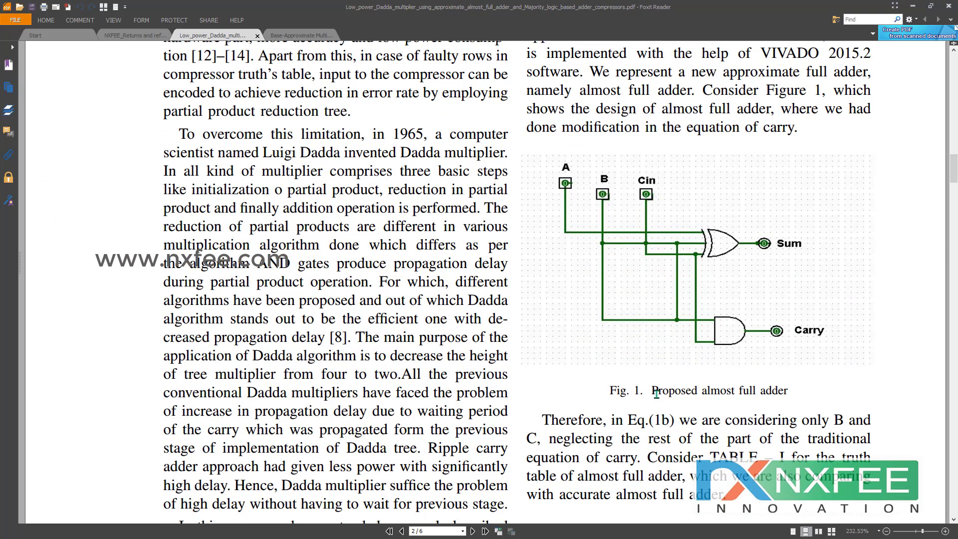
pyautogui.moveTo(651, 391); pyautogui.dragTo(795, 391)
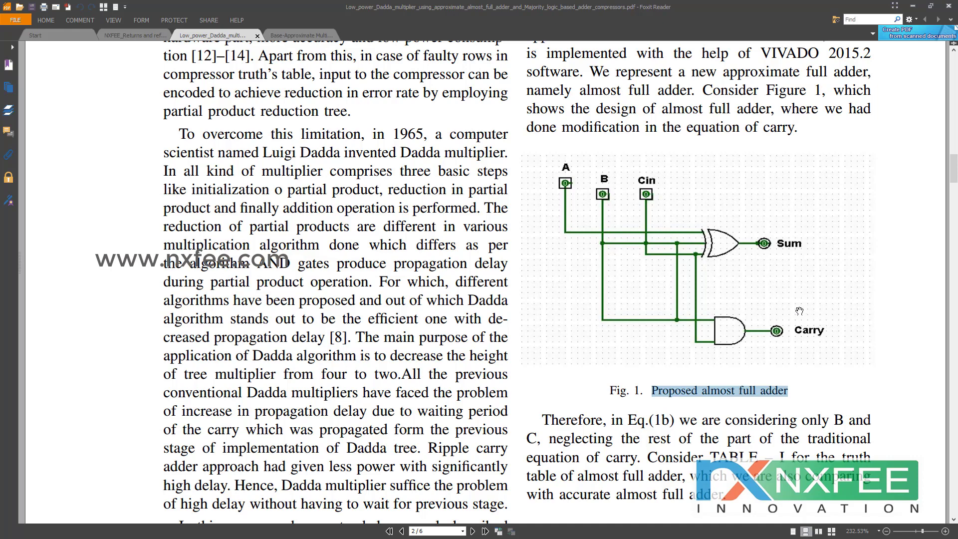
# Step: Scroll past the equations and Table I's truth table to Fig. 2 on page 3
pyautogui.scroll(-8, 800, 312)
pyautogui.scroll(2, 764, 312)
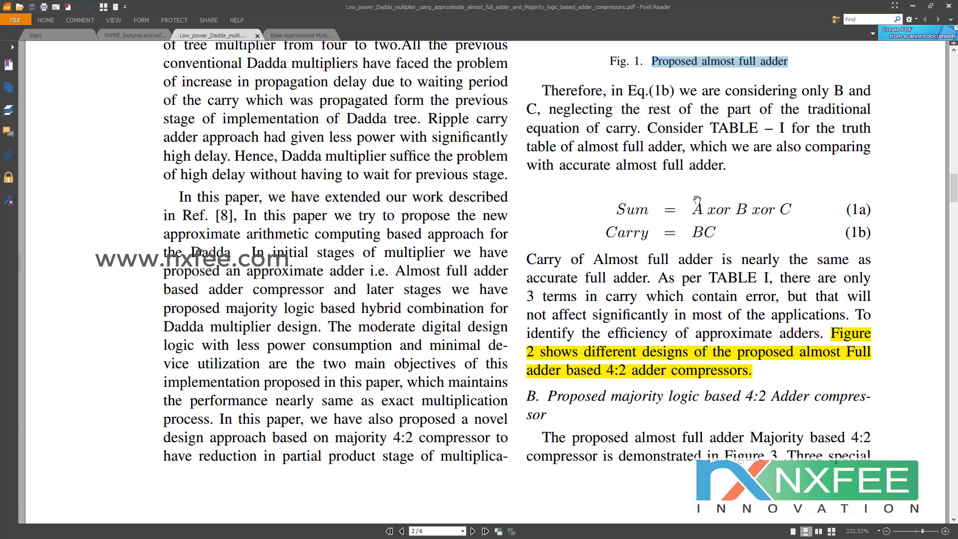
pyautogui.scroll(5, 694, 198)
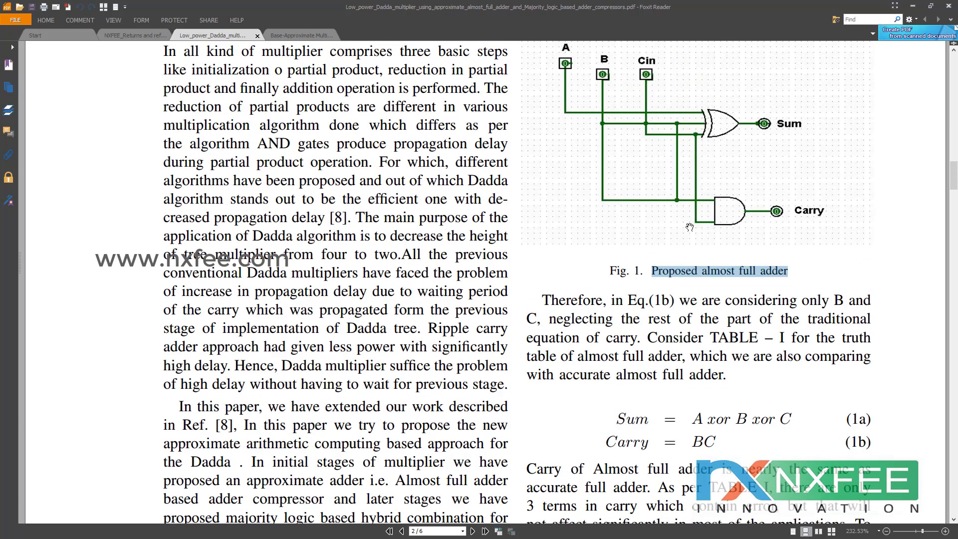
pyautogui.scroll(-15, 641, 320)
pyautogui.scroll(-9, 641, 320)
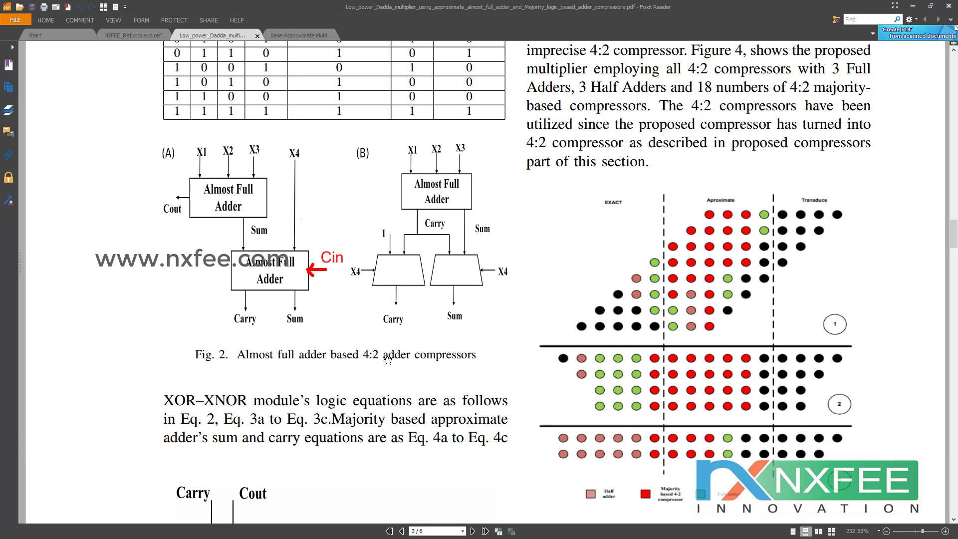
# Step: Scroll through the Dadda stage figures to Figs. 8–9, then back up to Figs. 3–4 on page 3
pyautogui.scroll(-3, 388, 360)
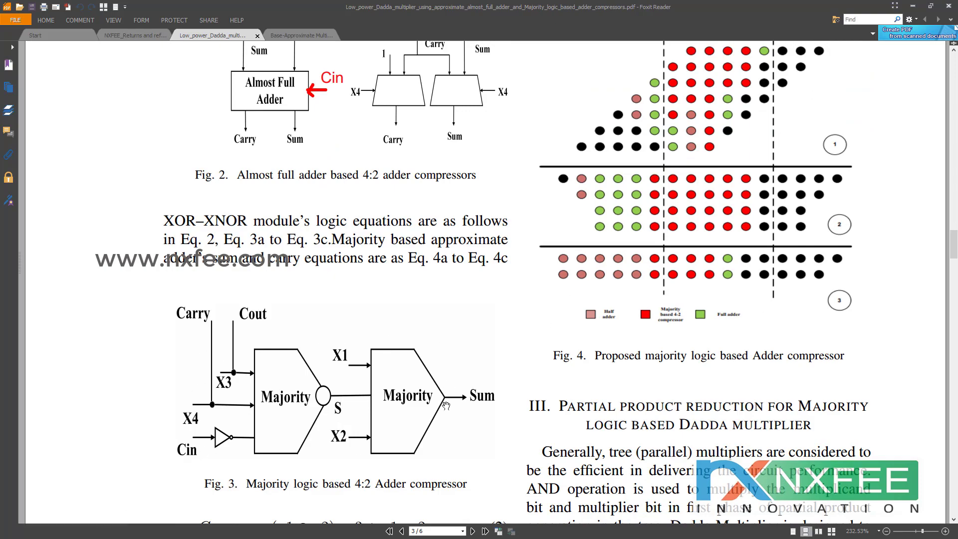
pyautogui.scroll(-4, 379, 334)
pyautogui.scroll(3, 350, 327)
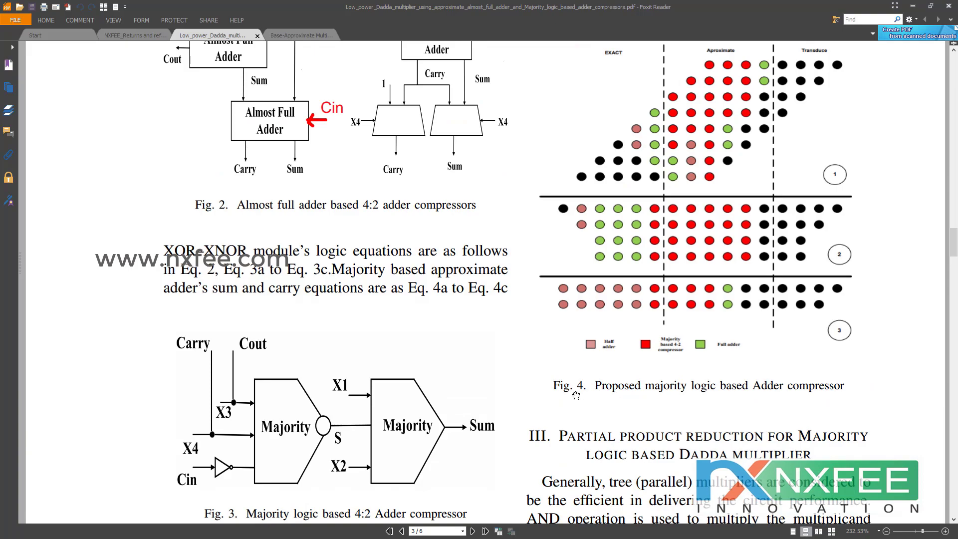
pyautogui.scroll(-20, 604, 394)
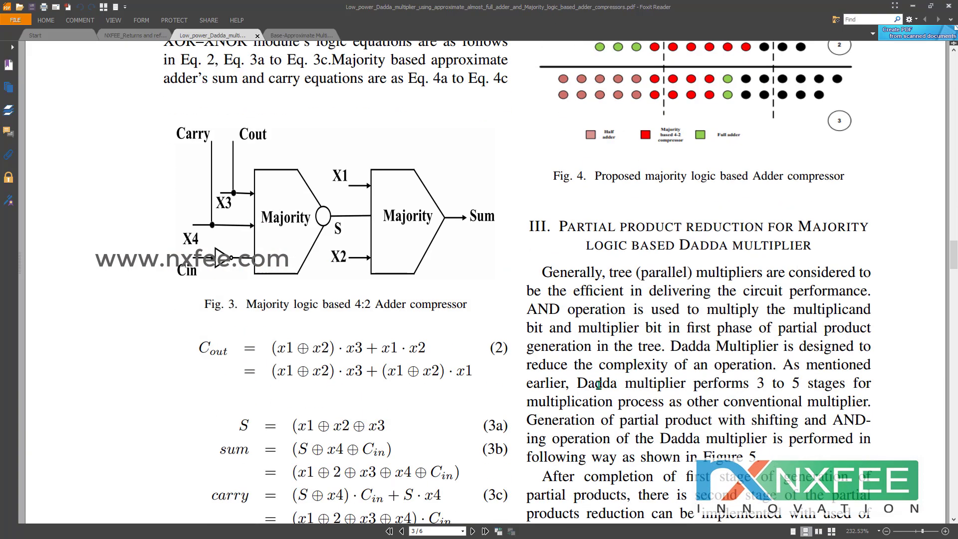
pyautogui.scroll(-10, 598, 389)
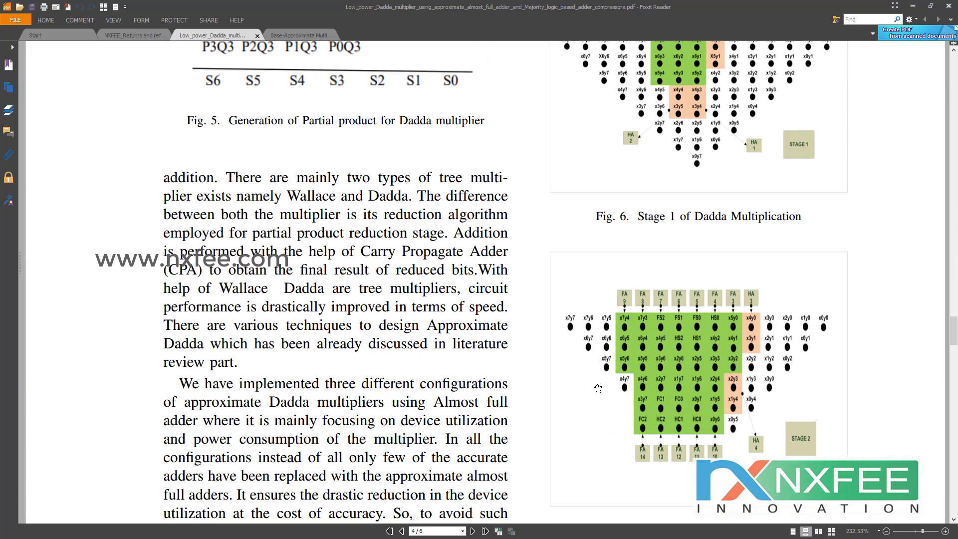
pyautogui.scroll(9, 598, 389)
pyautogui.scroll(-3, 671, 371)
pyautogui.scroll(-6, 621, 448)
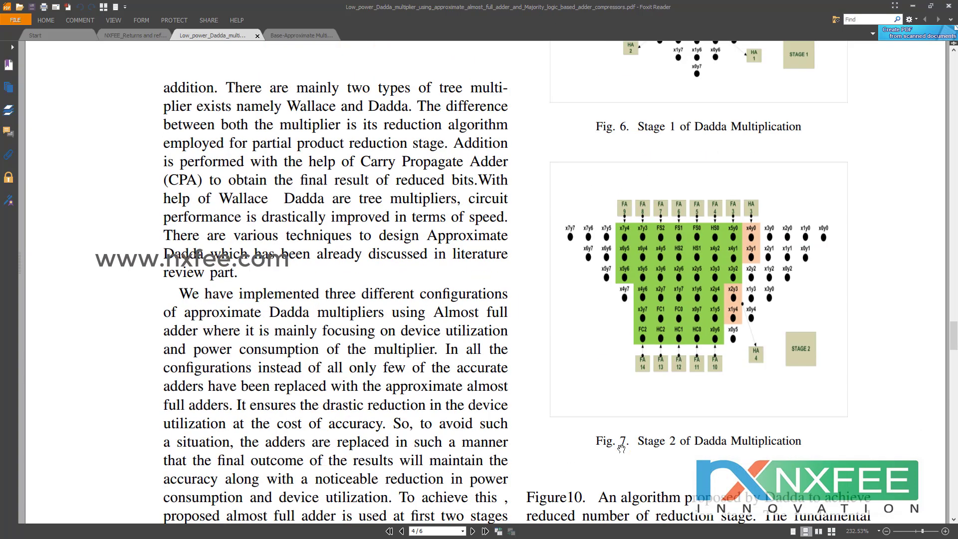
pyautogui.scroll(-10, 688, 442)
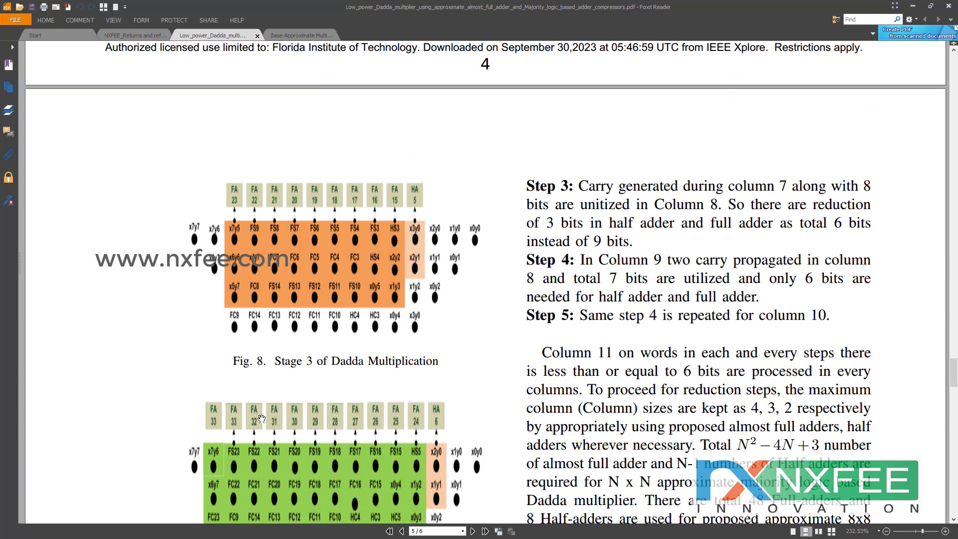
pyautogui.scroll(-4, 339, 381)
pyautogui.scroll(20, 328, 366)
pyautogui.scroll(17, 328, 366)
pyautogui.scroll(3, 328, 366)
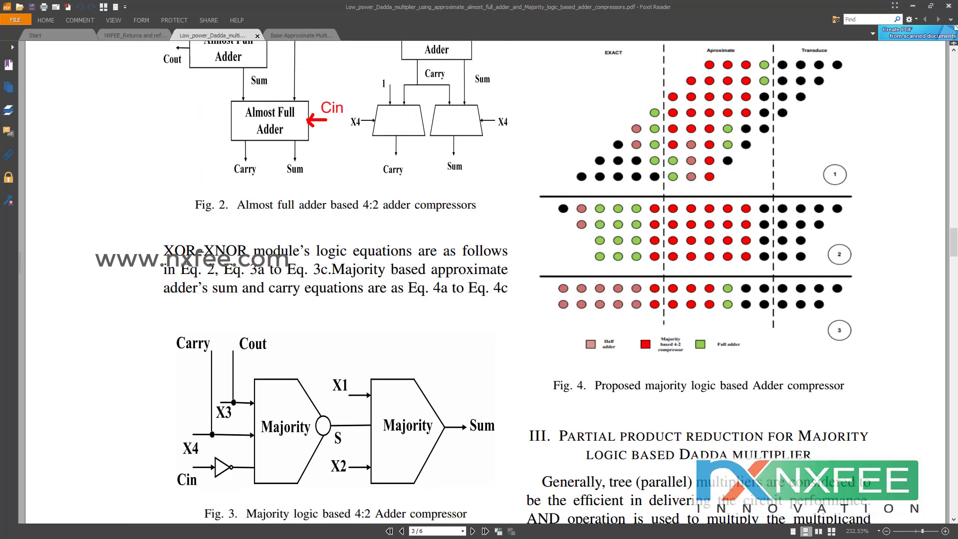
# Step: In Excel, select the Conventional Dadda stage layout B4:S35, then switch to the Proposed Majority sheet
pyautogui.hotkey('alt', 'Tab')
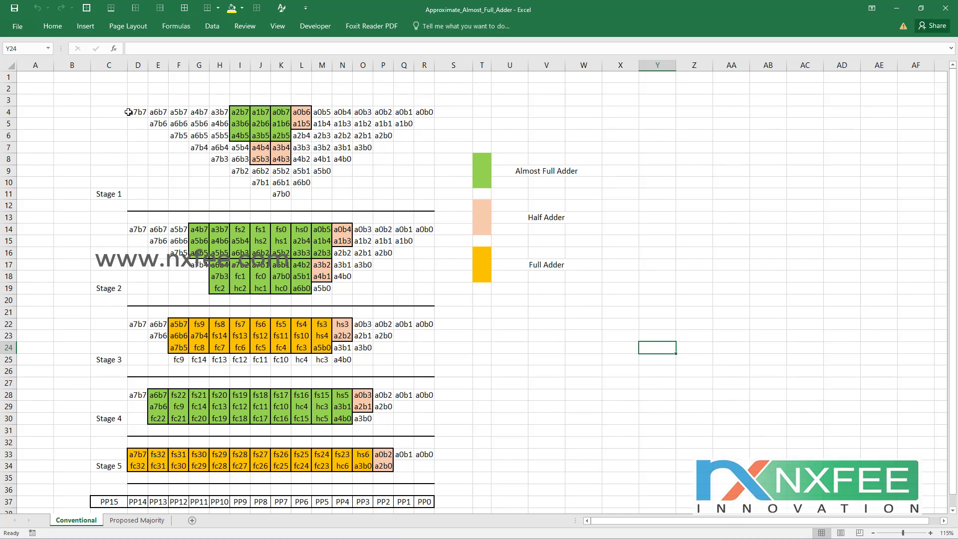
pyautogui.moveTo(91, 111); pyautogui.dragTo(464, 423)
pyautogui.click(623, 406)
pyautogui.click(137, 520)
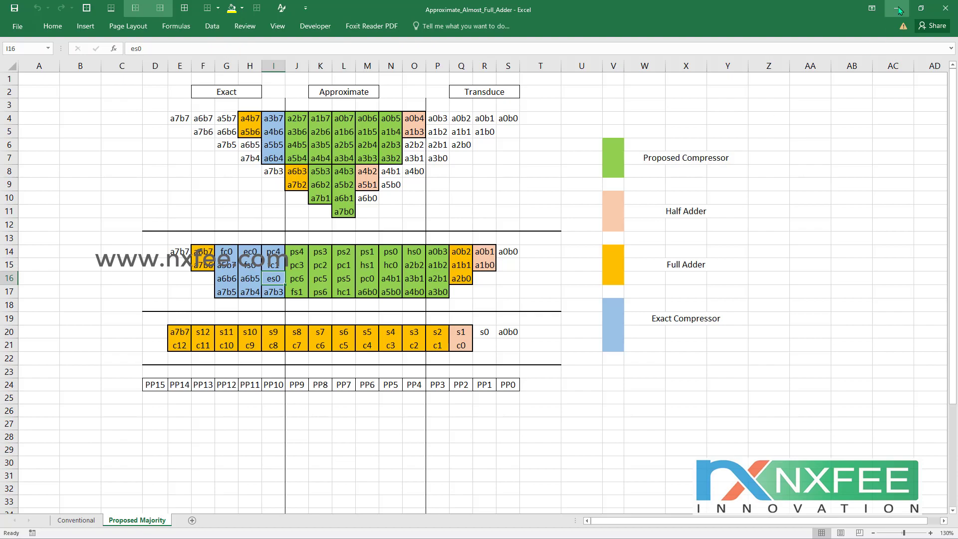
# Step: Minimize Excel and show the project's parent folder in File Explorer
pyautogui.click(898, 9)
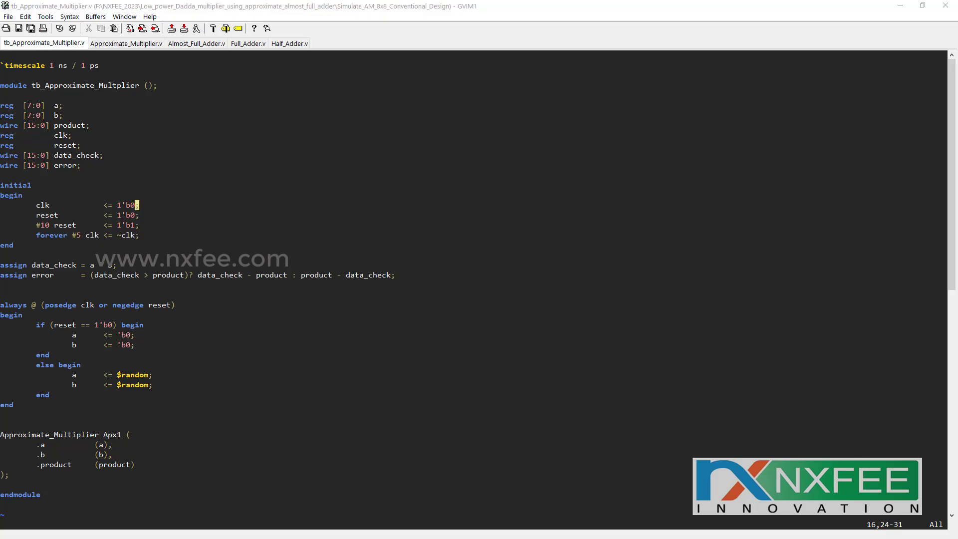
pyautogui.hotkey('alt', 'Tab')
pyautogui.click(355, 33)
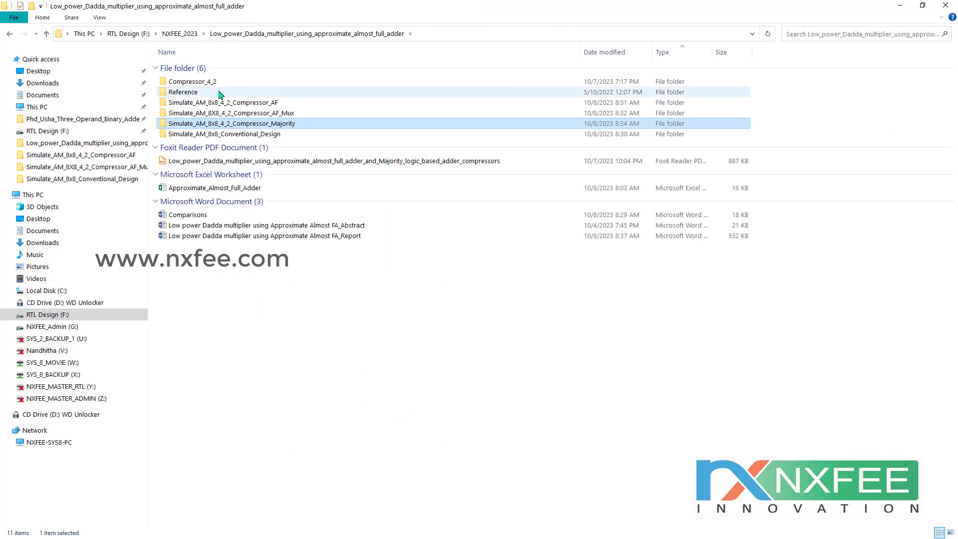
# Step: Open the Compressor_4_2 folder, select its nine Verilog source files, and return to the project folder
pyautogui.click(257, 103)
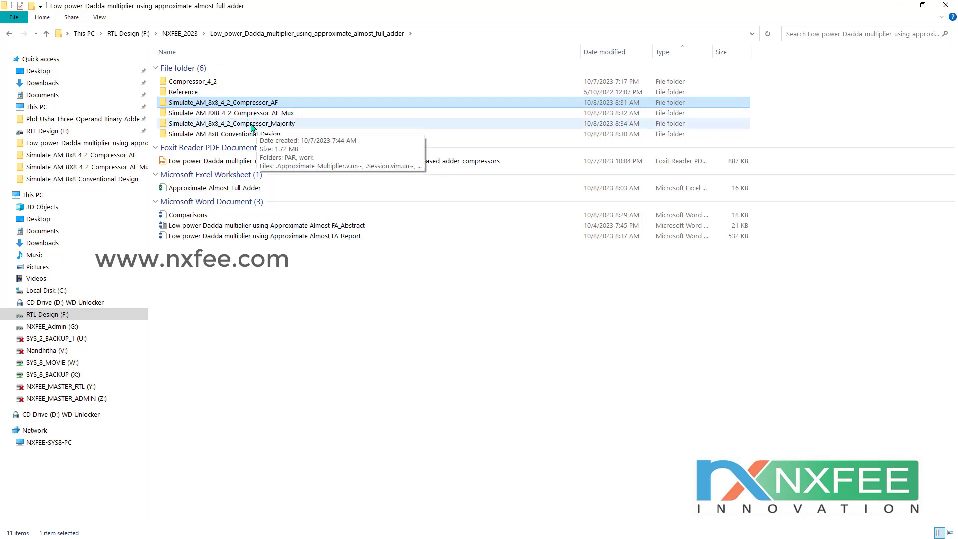
pyautogui.click(204, 83)
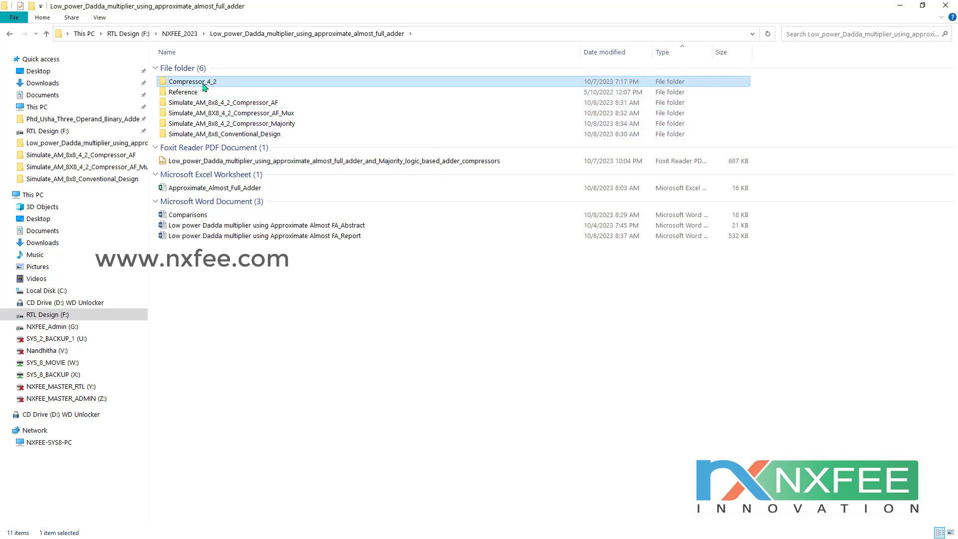
pyautogui.doubleClick(204, 84)
pyautogui.moveTo(500, 245); pyautogui.dragTo(165, 333)
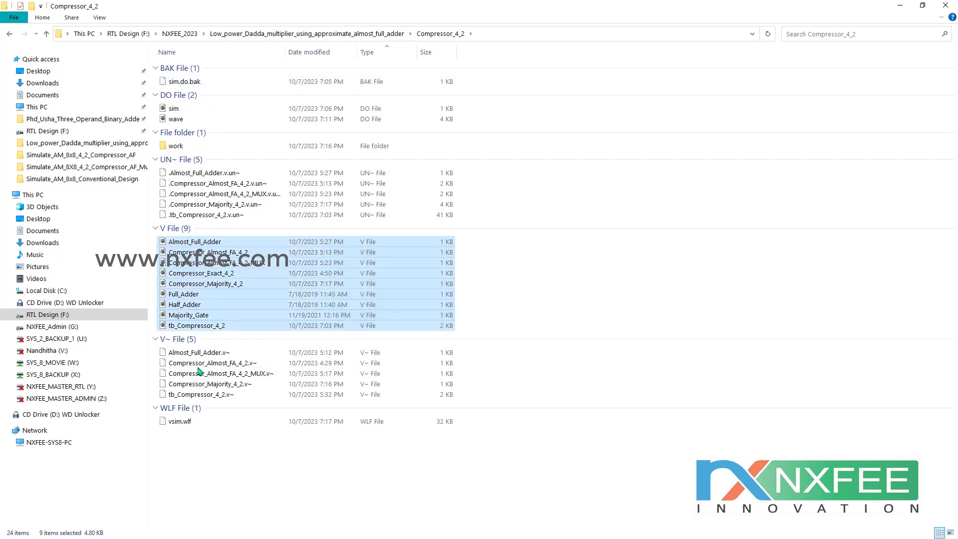
pyautogui.click(319, 34)
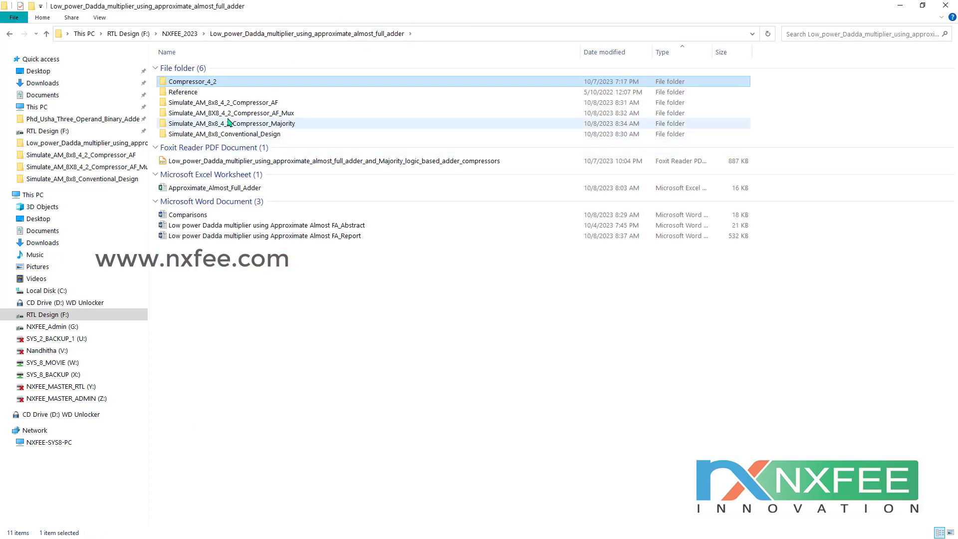
# Step: Select the AF, AF_Mux, Majority and Conventional_Design simulation folders in turn, then deselect
pyautogui.click(212, 103)
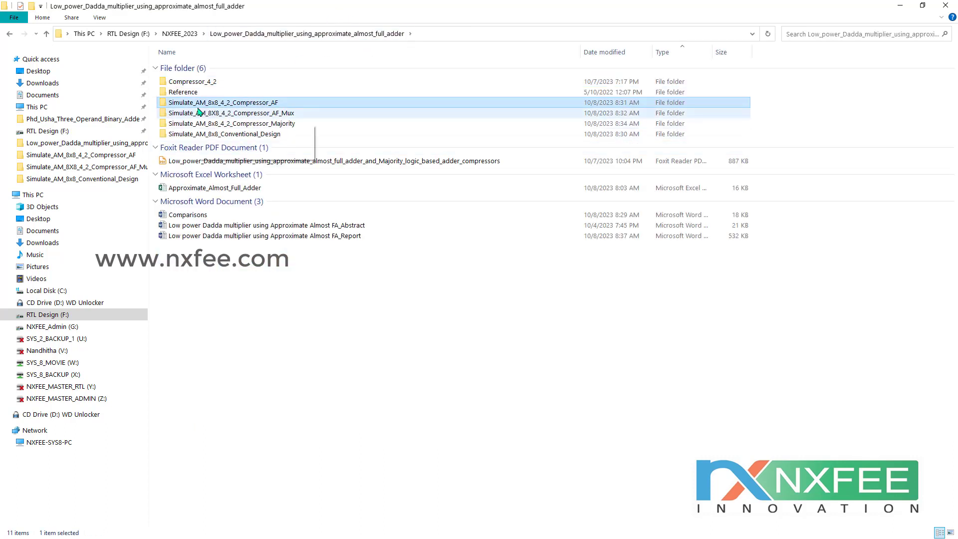
pyautogui.keyDown('shift'); pyautogui.click(218, 135); pyautogui.keyUp('shift')
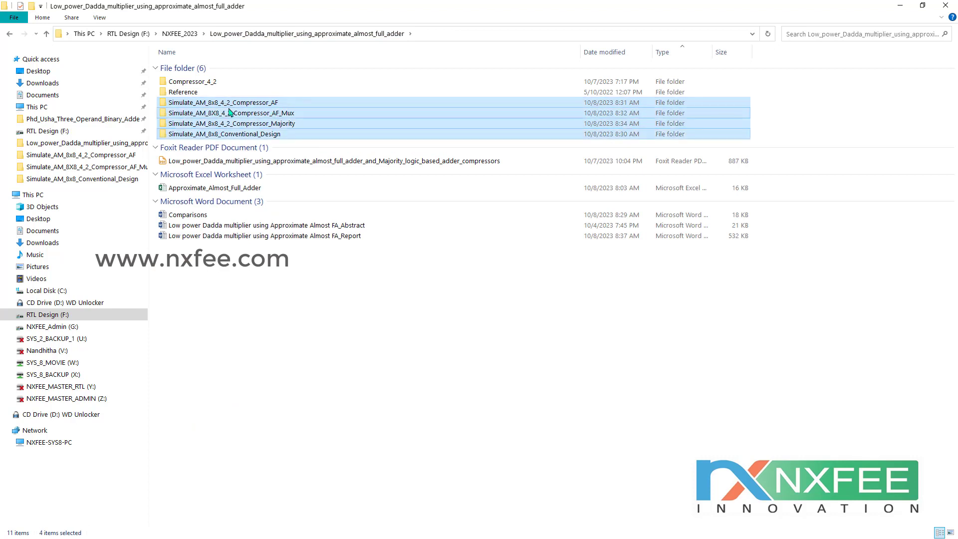
pyautogui.click(255, 105)
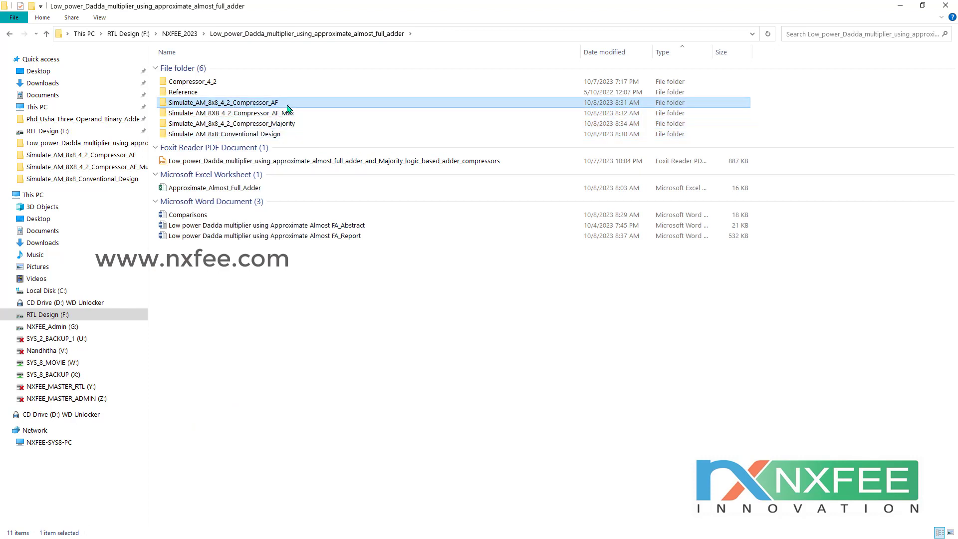
pyautogui.click(276, 113)
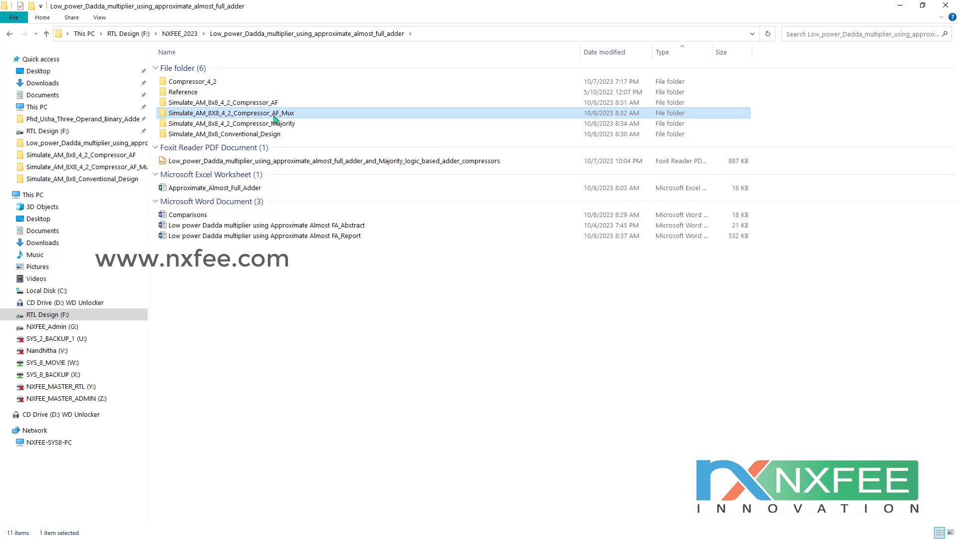
pyautogui.click(253, 128)
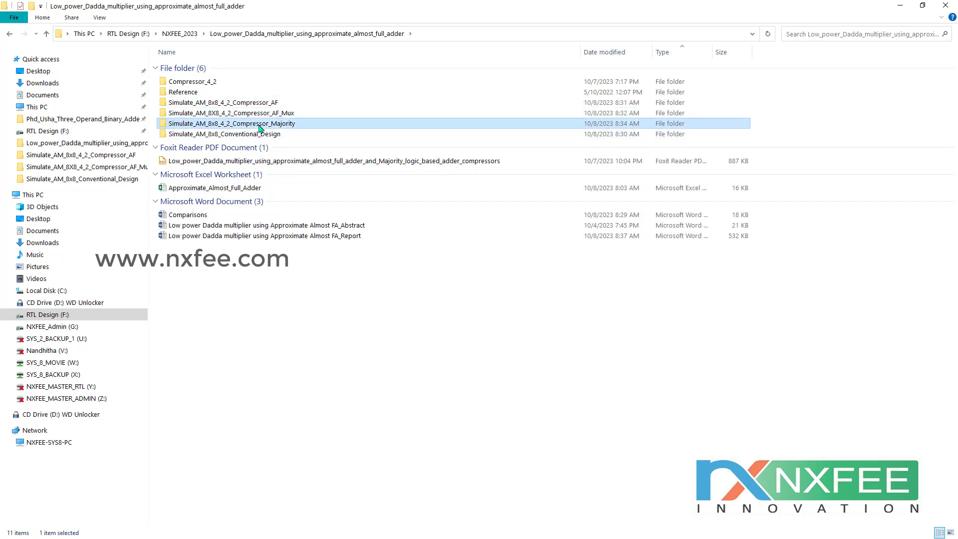
pyautogui.click(232, 138)
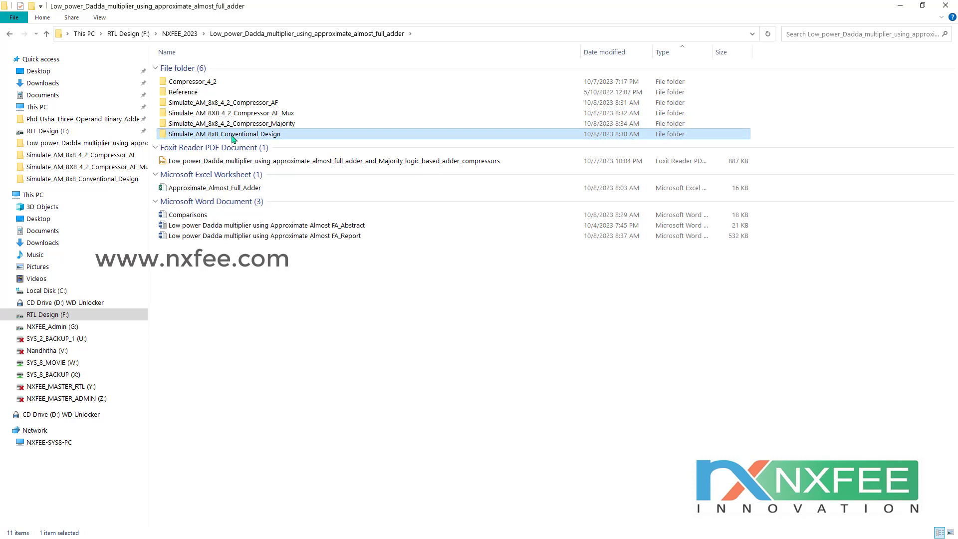
pyautogui.click(483, 353)
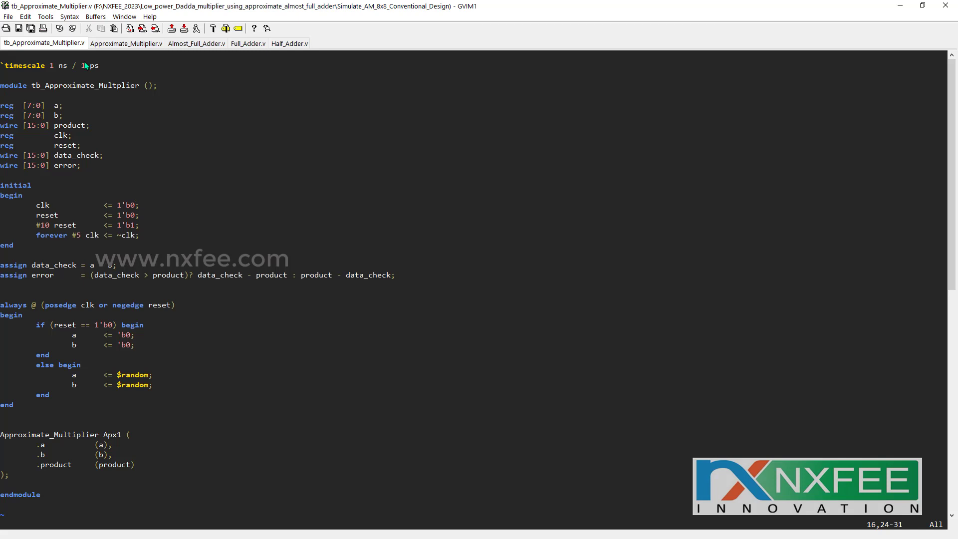
# Step: View the conventional Approximate_Multiplier.v, then the AF, AF_Mux and Majority designs' GVIM windows
pyautogui.click(119, 47)
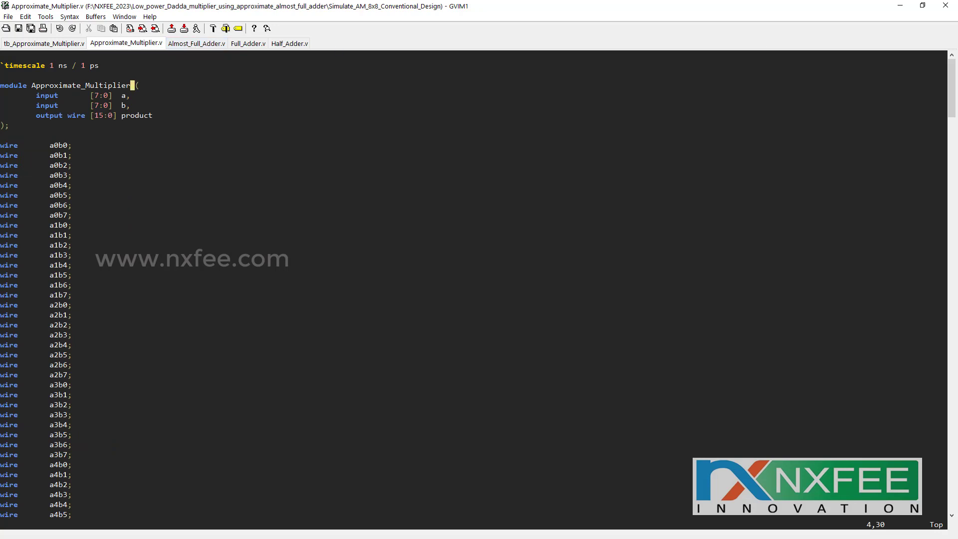
pyautogui.hotkey('alt', 'Tab')
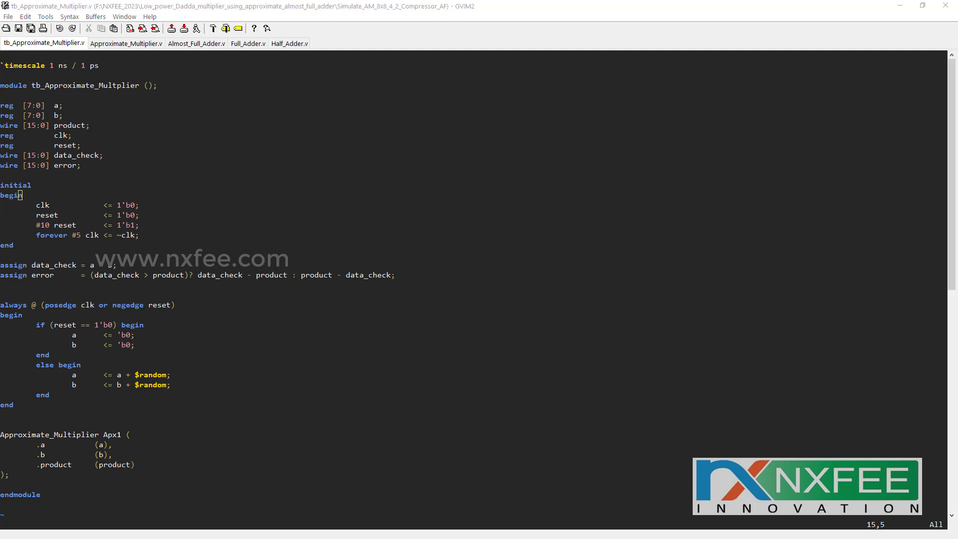
pyautogui.hotkey('alt', 'Tab')
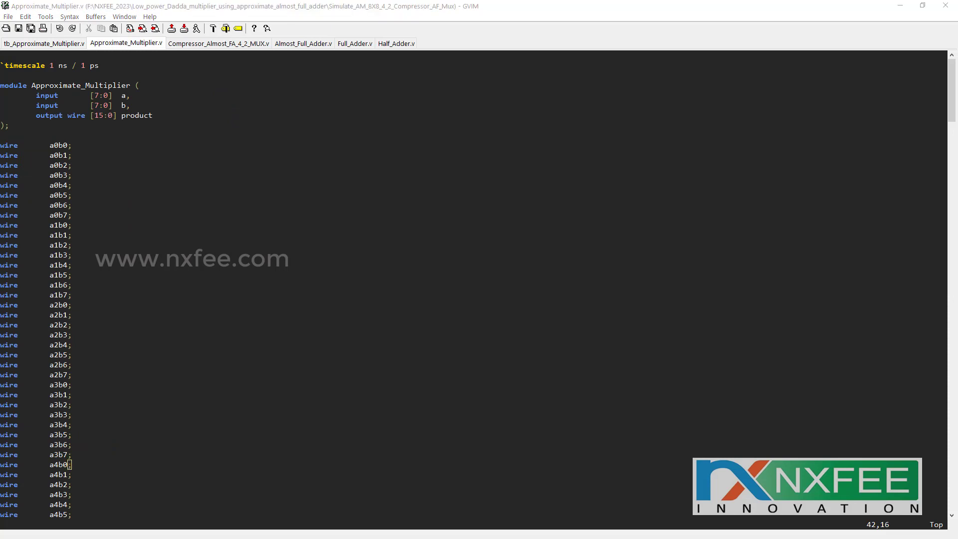
pyautogui.hotkey('alt', 'Tab')
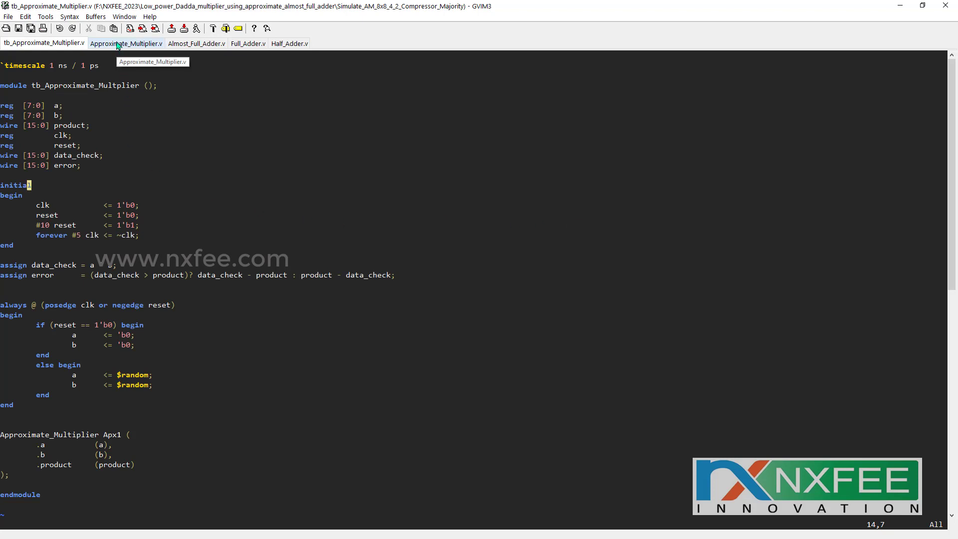
# Step: Select the error and data_check = a * b lines and highlight every data_check occurrence
pyautogui.moveTo(20, 276); pyautogui.dragTo(405, 283)
pyautogui.moveTo(10, 267); pyautogui.dragTo(138, 270)
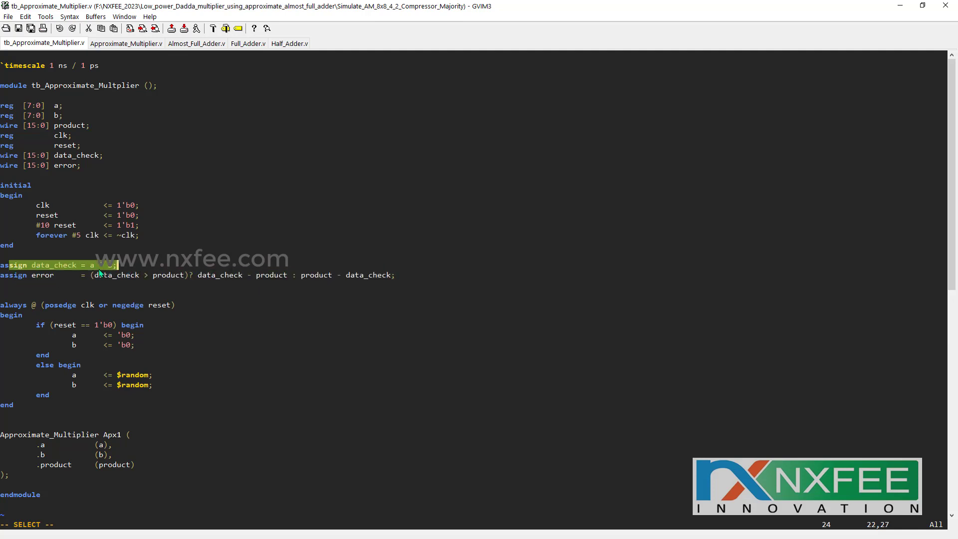
pyautogui.click(53, 268)
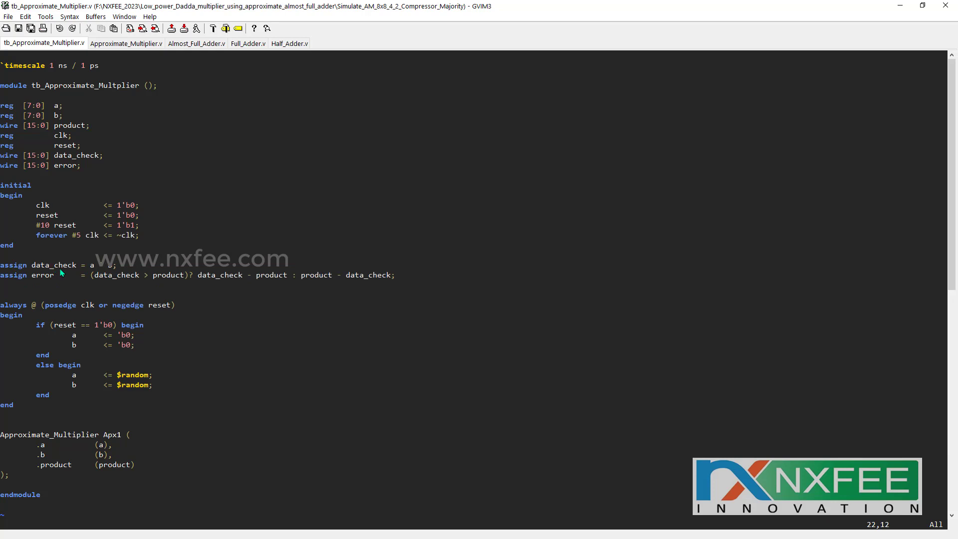
pyautogui.press('*')
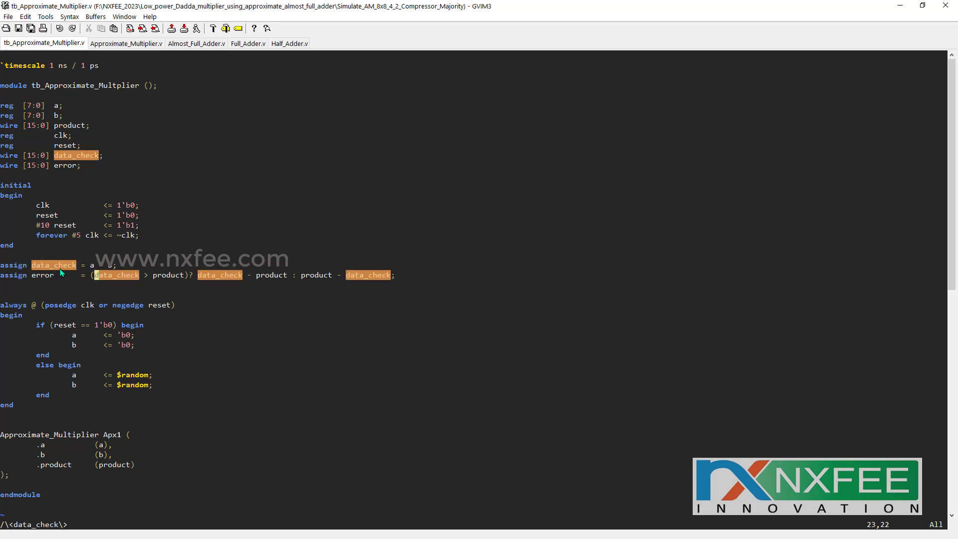
# Step: Mark the multiplier's product connection, the error difference expression, and the random assignment to a
pyautogui.doubleClick(109, 466)
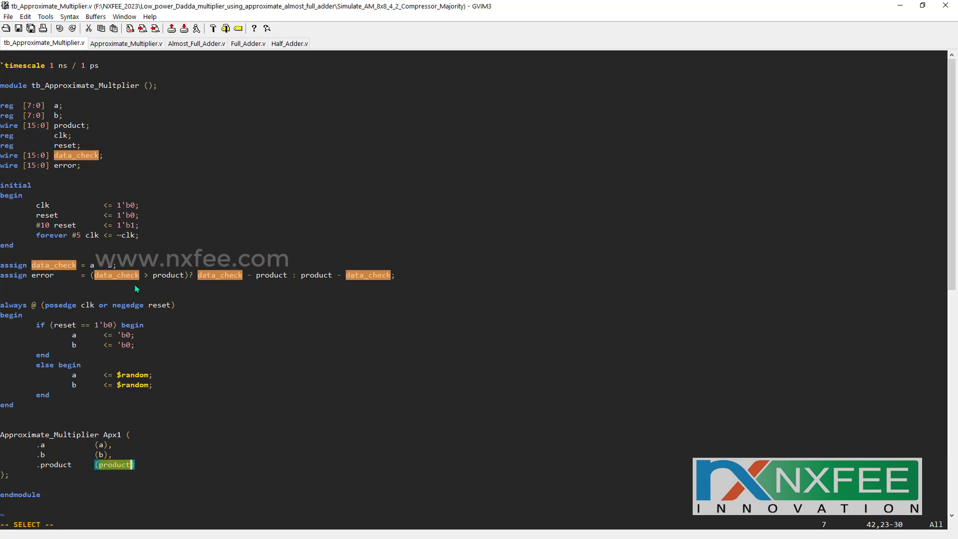
pyautogui.moveTo(91, 276); pyautogui.dragTo(418, 280)
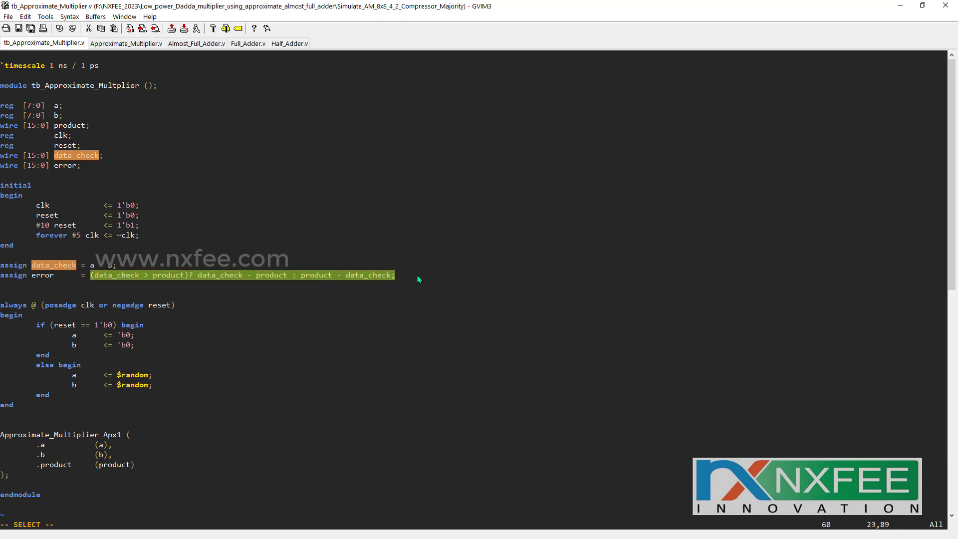
pyautogui.doubleClick(40, 275)
pyautogui.moveTo(36, 375); pyautogui.dragTo(173, 390)
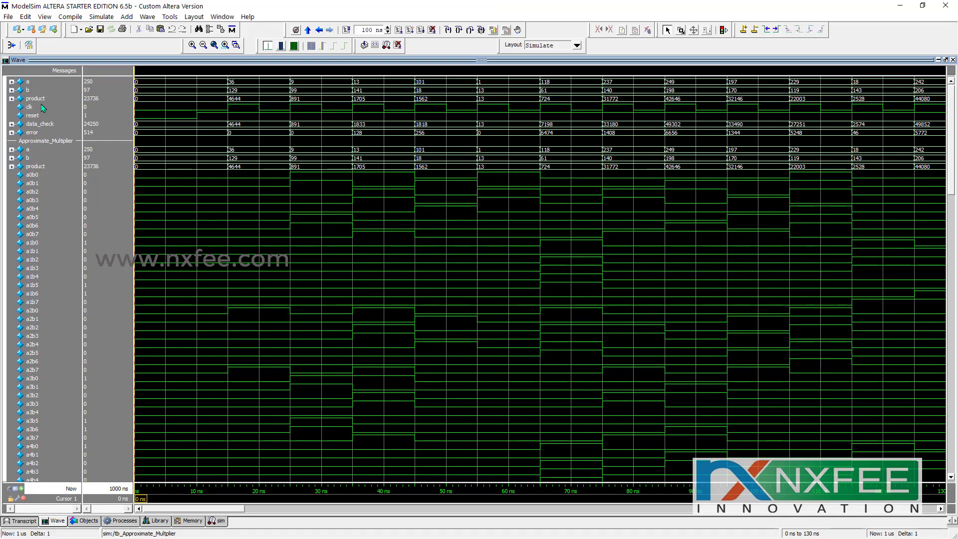
# Step: Select product and set Cursor 1 at 73 ns (product 724 vs data_check 7198), then zoom out to 0–1000 ns
pyautogui.click(45, 100)
pyautogui.moveTo(252, 506); pyautogui.dragTo(260, 506)
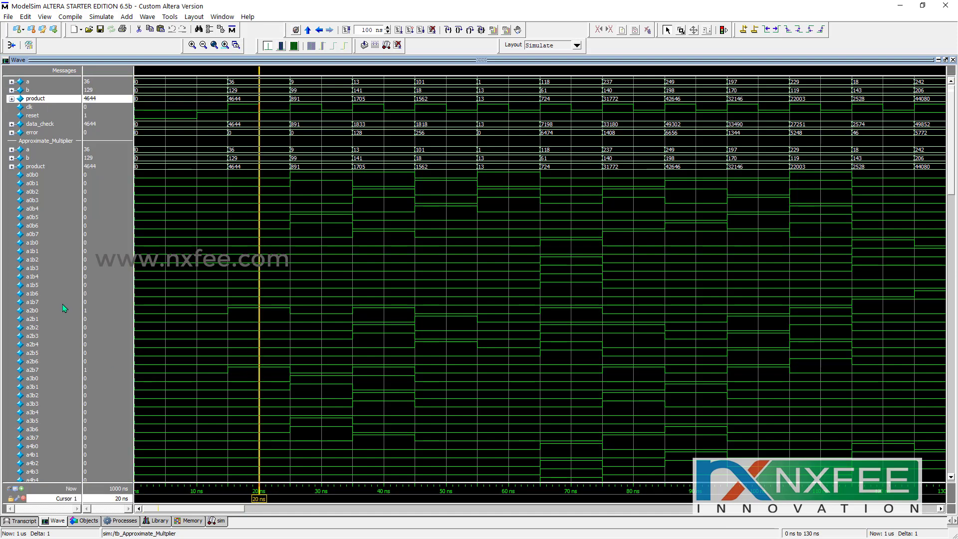
pyautogui.moveTo(260, 499); pyautogui.dragTo(789, 499)
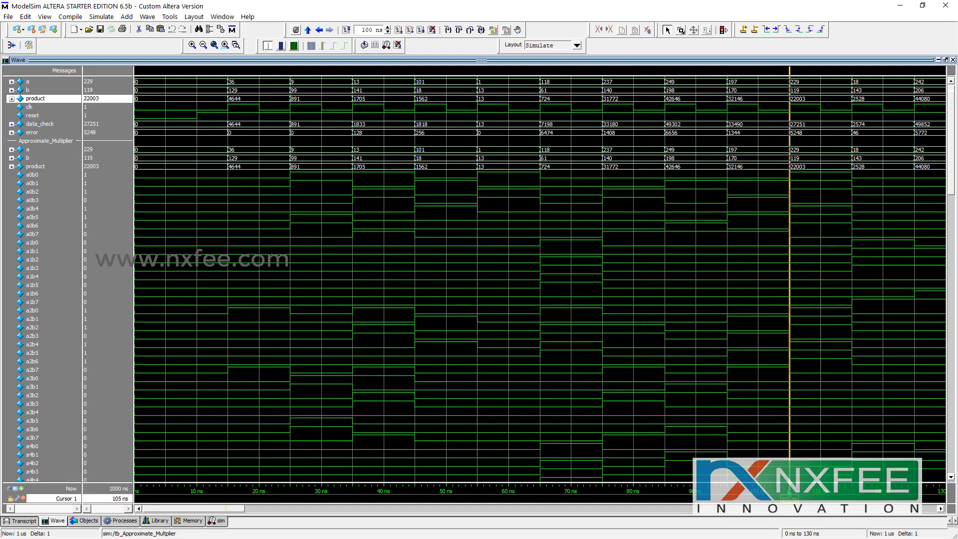
pyautogui.click(593, 368)
pyautogui.click(681, 30)
pyautogui.moveTo(599, 341); pyautogui.dragTo(431, 206)
# Step: Zoom the waves to 453–569 ns, select error, and place Cursor 1 at 497 then 501 ns
pyautogui.moveTo(328, 168); pyautogui.dragTo(688, 186)
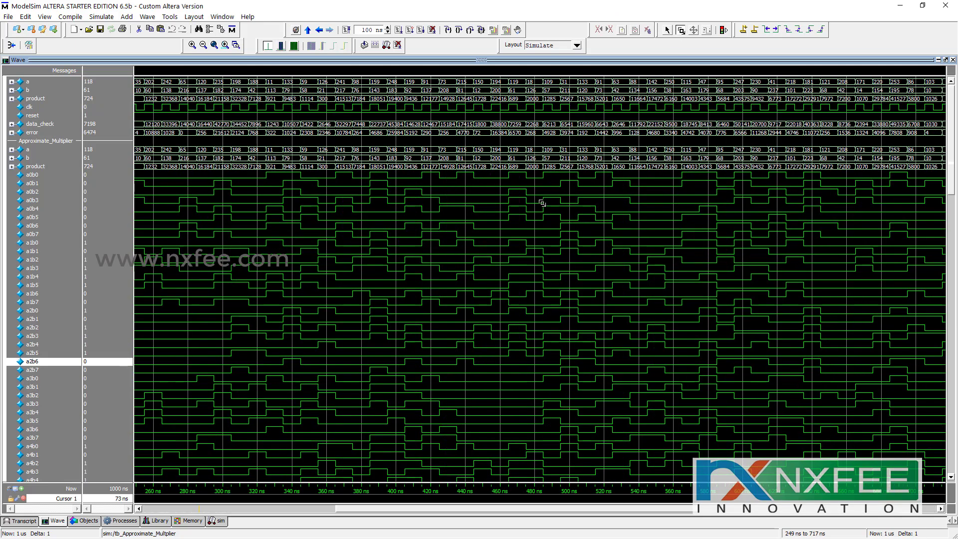
pyautogui.moveTo(379, 185); pyautogui.dragTo(821, 190)
pyautogui.moveTo(334, 278); pyautogui.dragTo(704, 280)
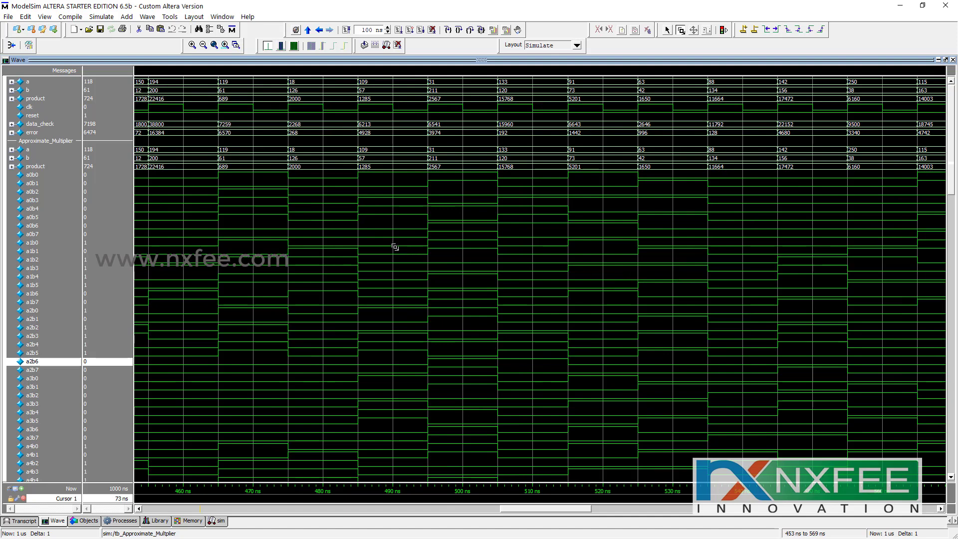
pyautogui.click(441, 499)
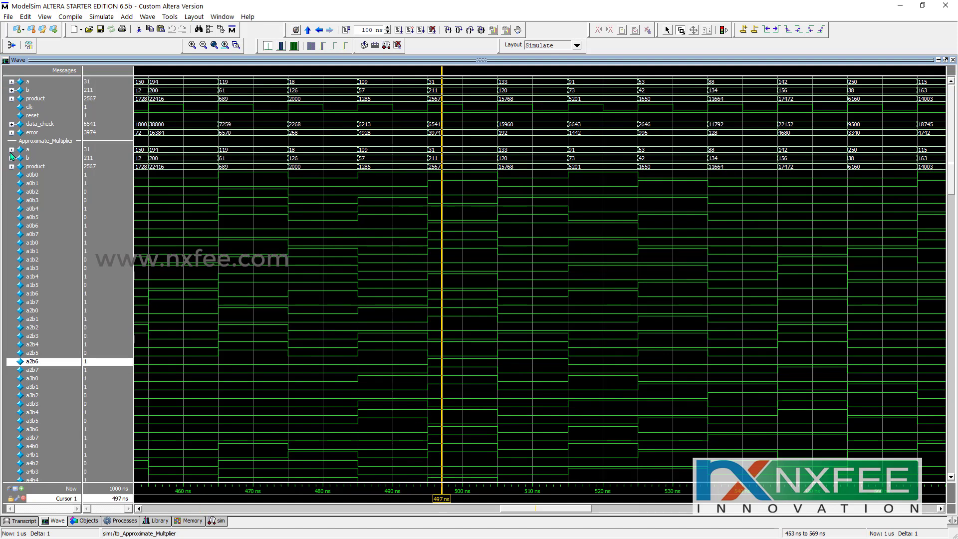
pyautogui.click(36, 134)
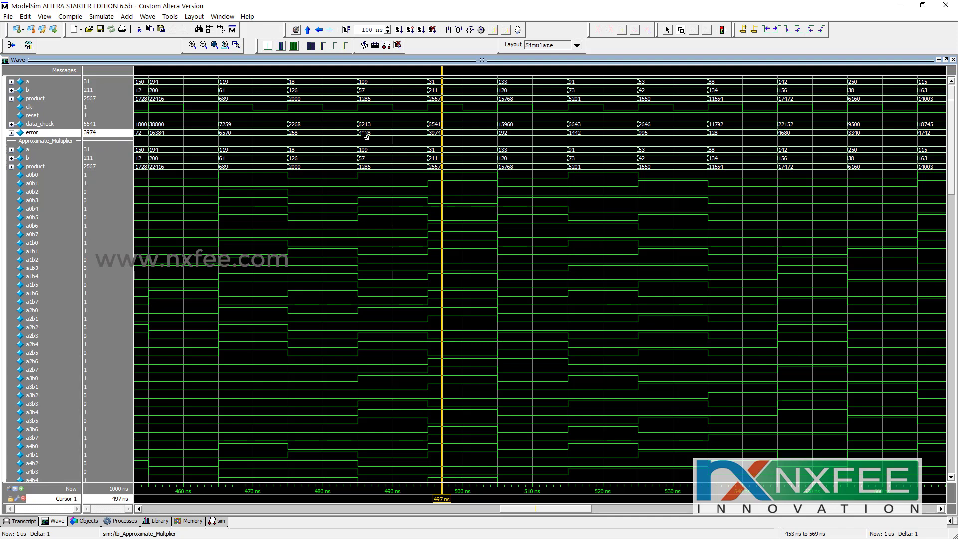
pyautogui.moveTo(442, 499); pyautogui.dragTo(470, 497)
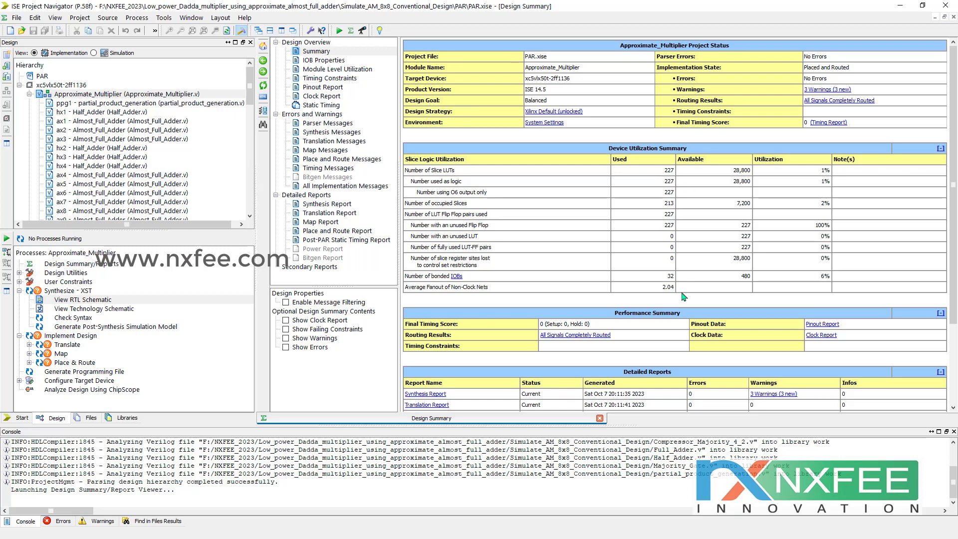
# Step: Find the 17.050ns maximum delay in the Synthesis Report via a Delay search, then launch View RTL Schematic
pyautogui.click(344, 205)
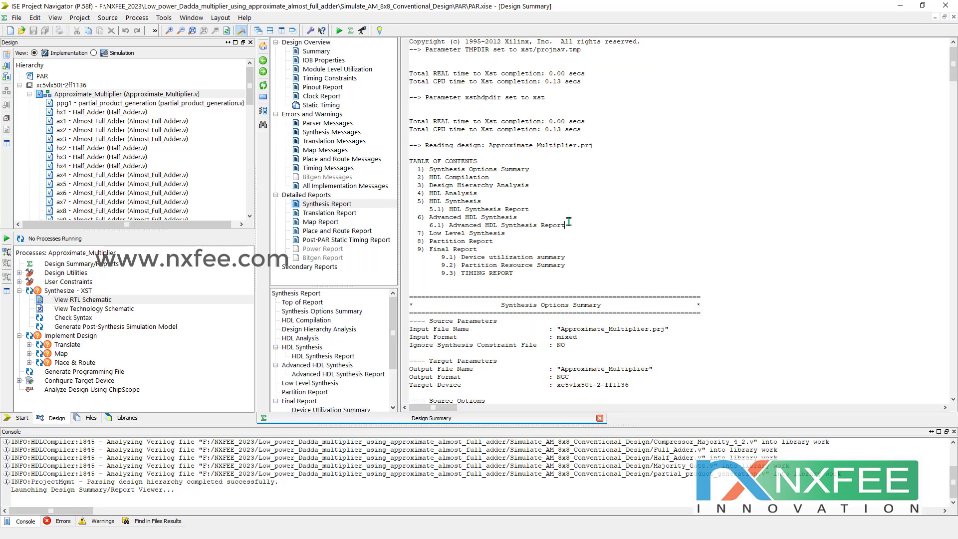
pyautogui.hotkey('ctrl', 'f')
pyautogui.click(410, 407)
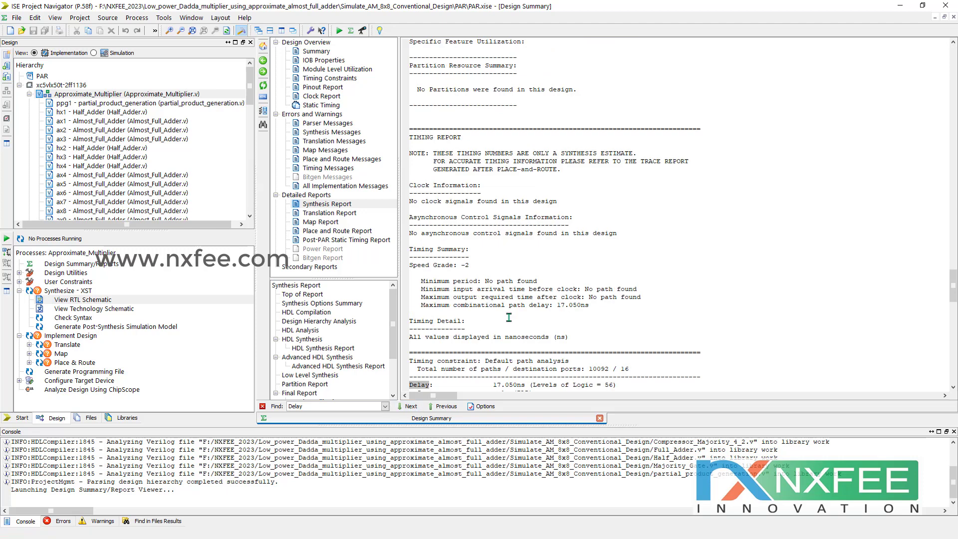
pyautogui.moveTo(493, 337); pyautogui.dragTo(559, 337)
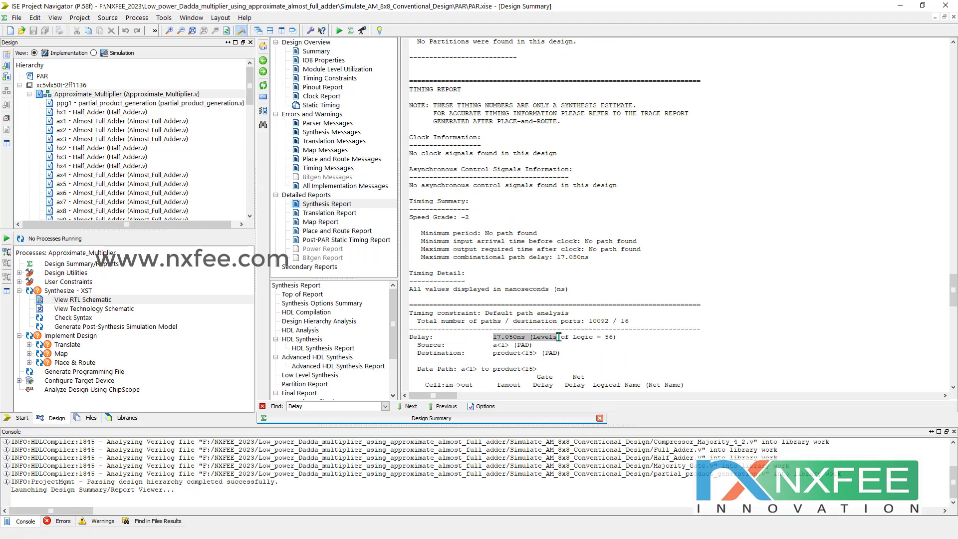
pyautogui.doubleClick(98, 301)
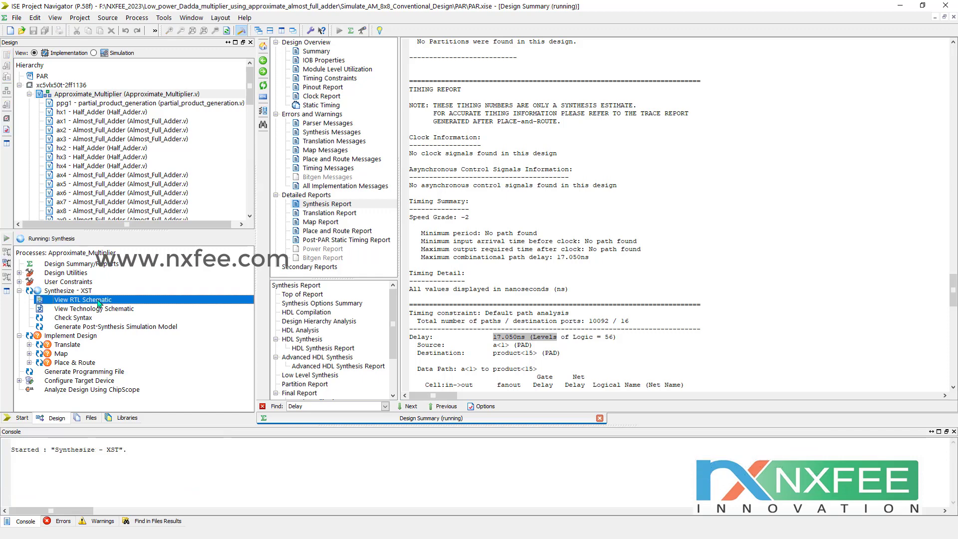